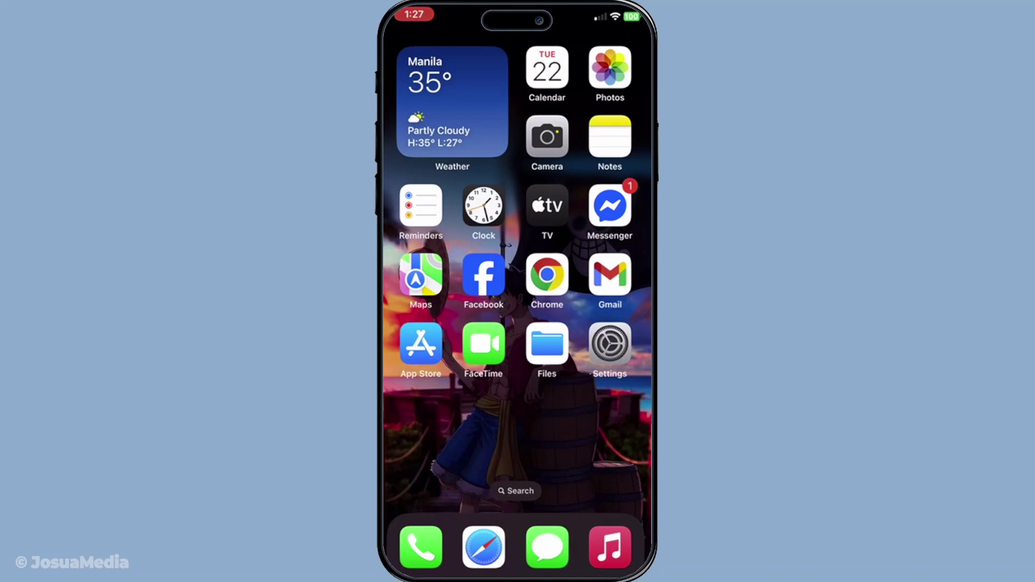
Open Control Center and show the Do Not Disturb, Work, Personal and Sleep Focus modes.
{"action": "left_click_drag", "start_coordinate": [615, 16], "coordinate": [615, 242]}
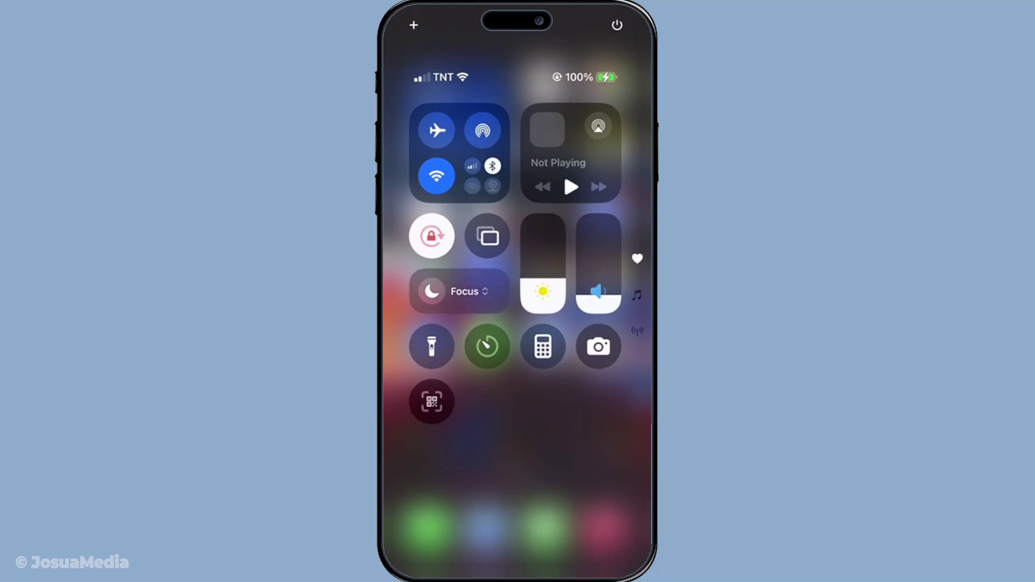
{"action": "left_click", "coordinate": [460, 291]}
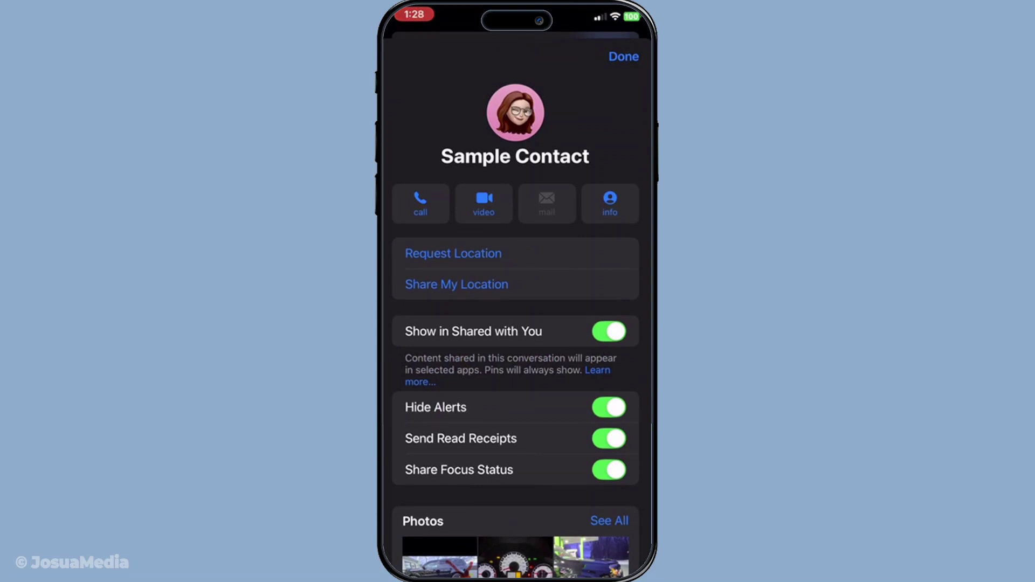
Turn off Hide Alerts for the Sample Contact chat and exit Messages to the home screen.
{"action": "left_click", "coordinate": [608, 407]}
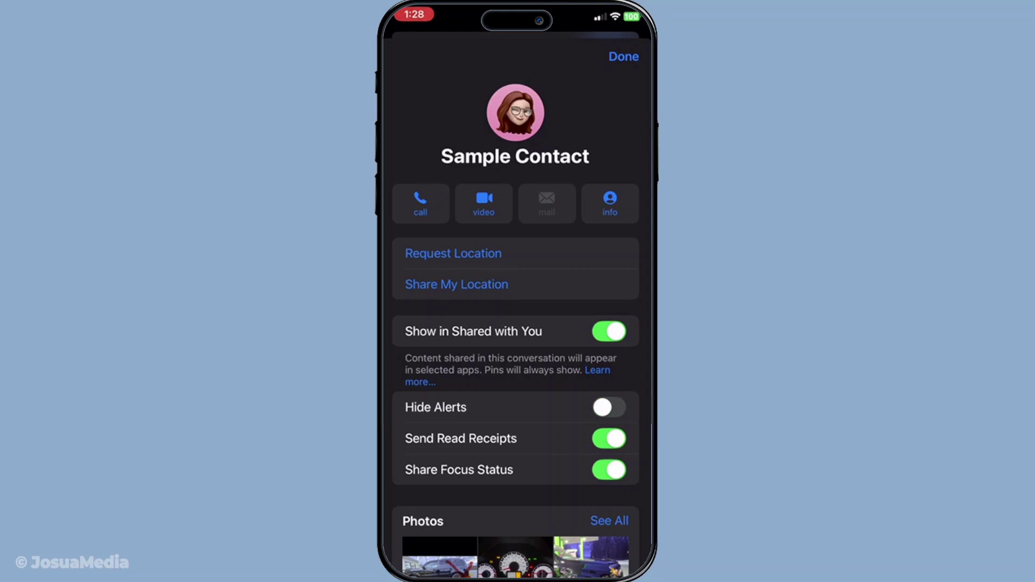
{"action": "left_click_drag", "start_coordinate": [518, 570], "coordinate": [517, 323]}
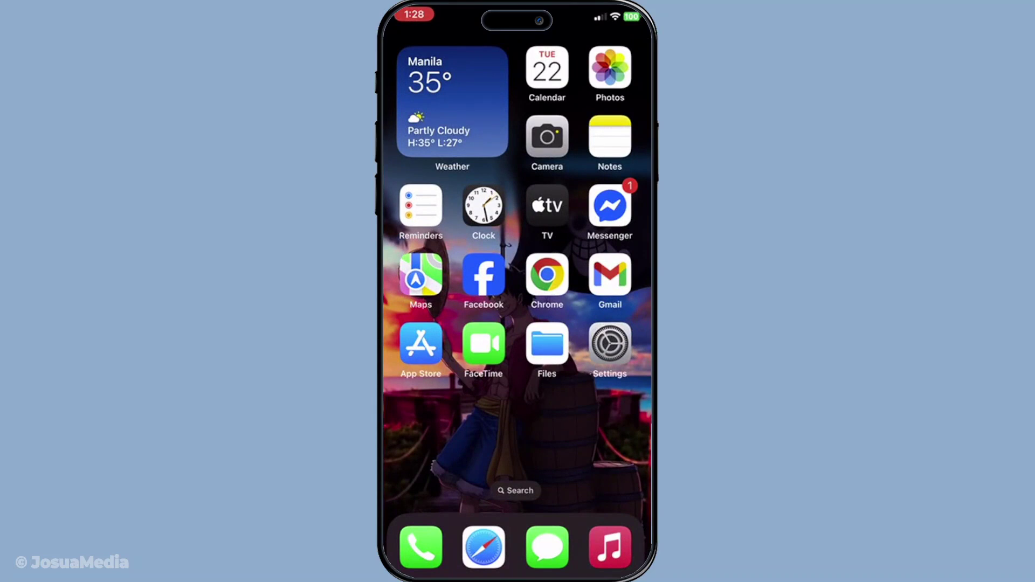
Switch off Share Focus Status under Settings > Focus > Focus Status, then return to main Settings.
{"action": "left_click", "coordinate": [610, 346]}
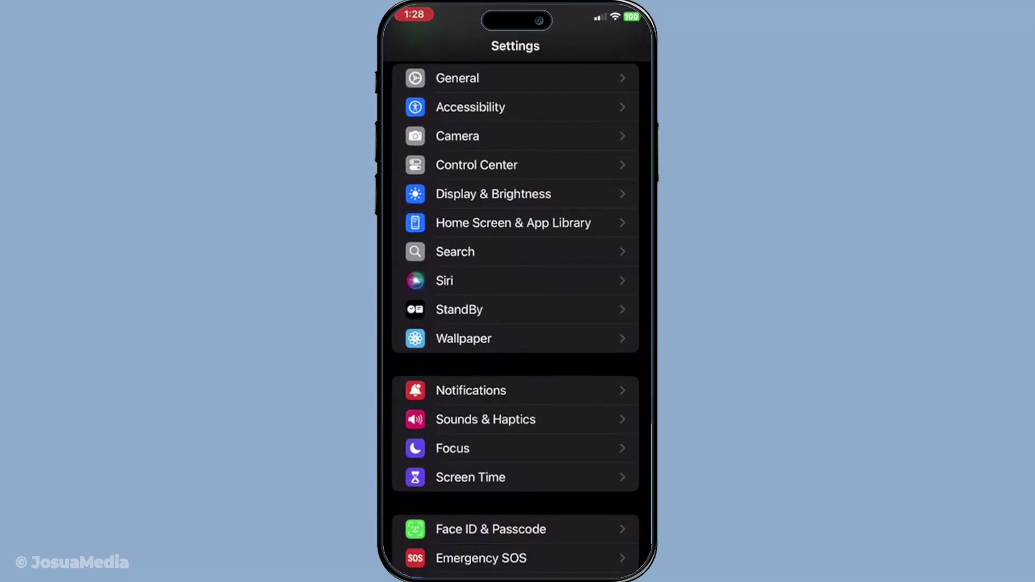
{"action": "left_click", "coordinate": [515, 448]}
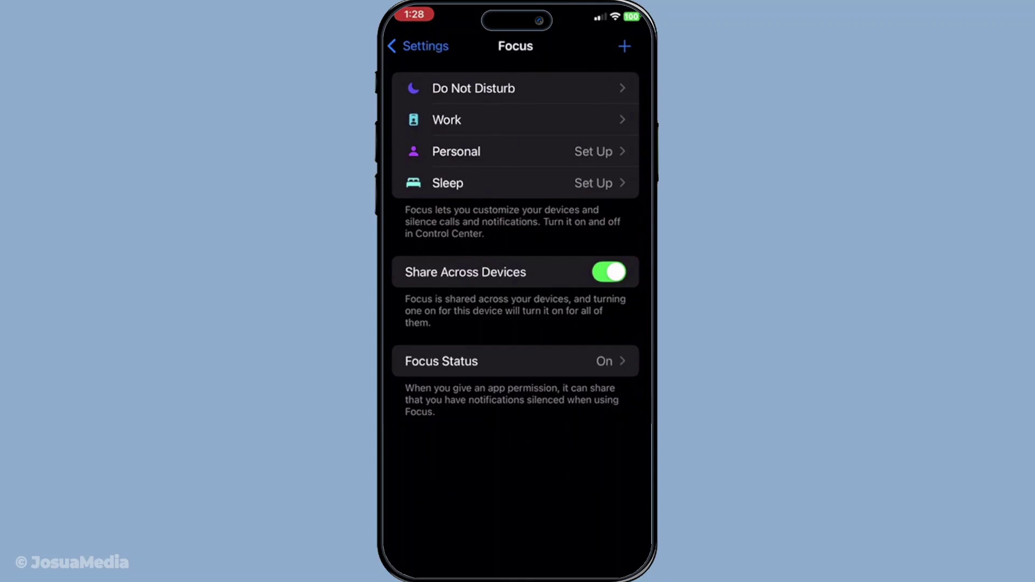
{"action": "left_click", "coordinate": [516, 361]}
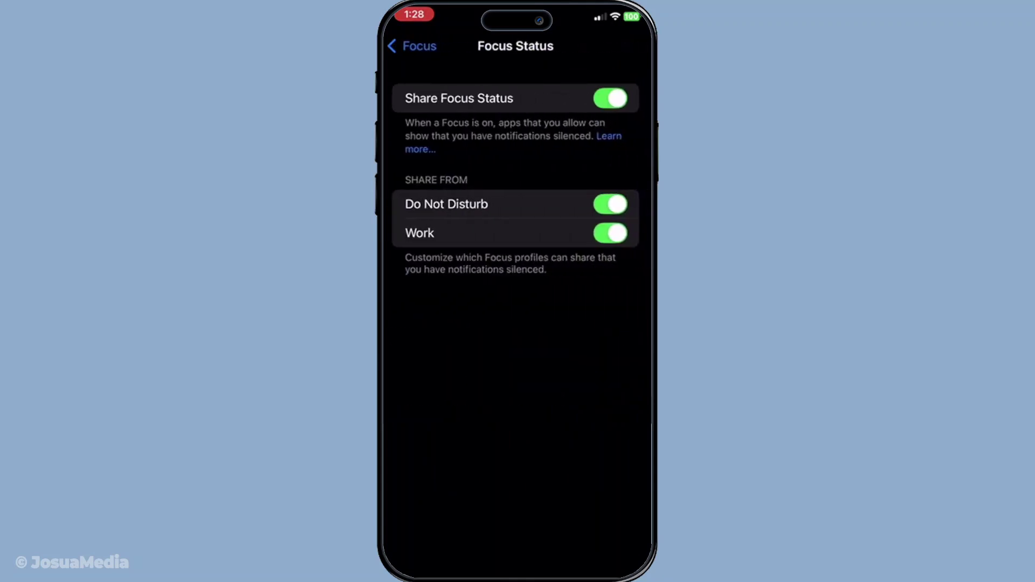
{"action": "left_click", "coordinate": [610, 97]}
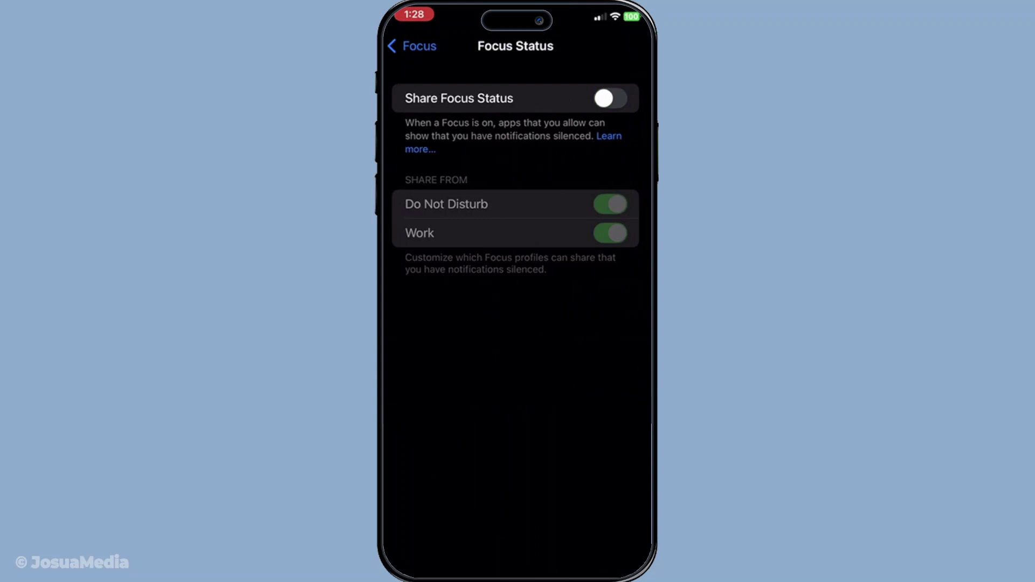
{"action": "left_click", "coordinate": [411, 46]}
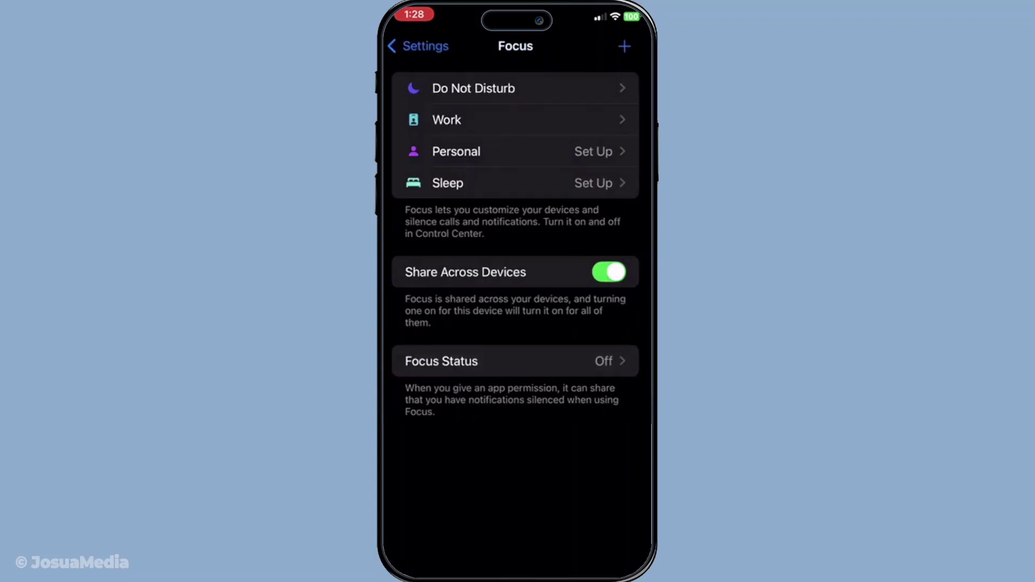
{"action": "left_click", "coordinate": [417, 46]}
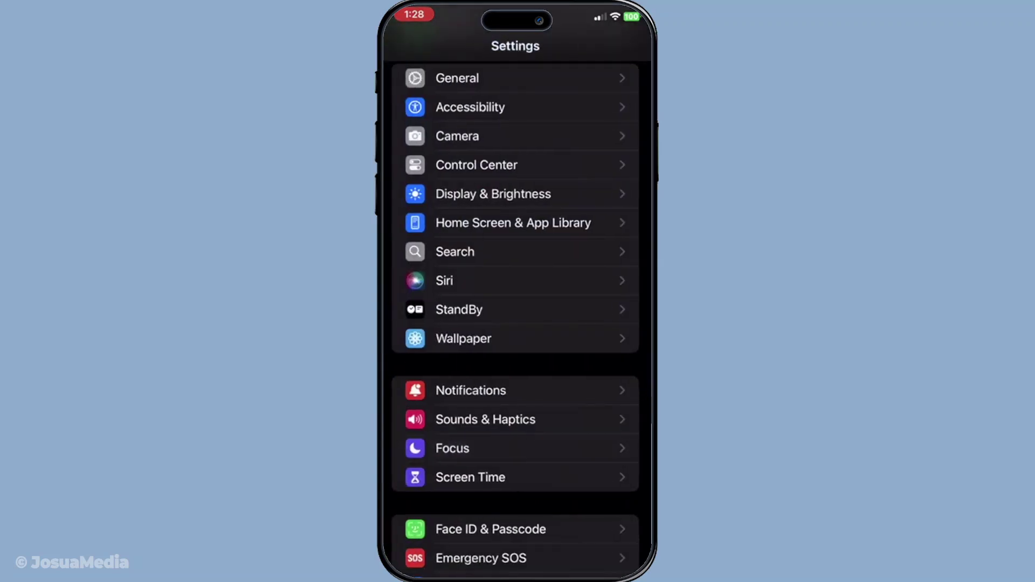
Run an update check in General > Software Update to confirm iOS 18.4.1 is current.
{"action": "left_click", "coordinate": [515, 78]}
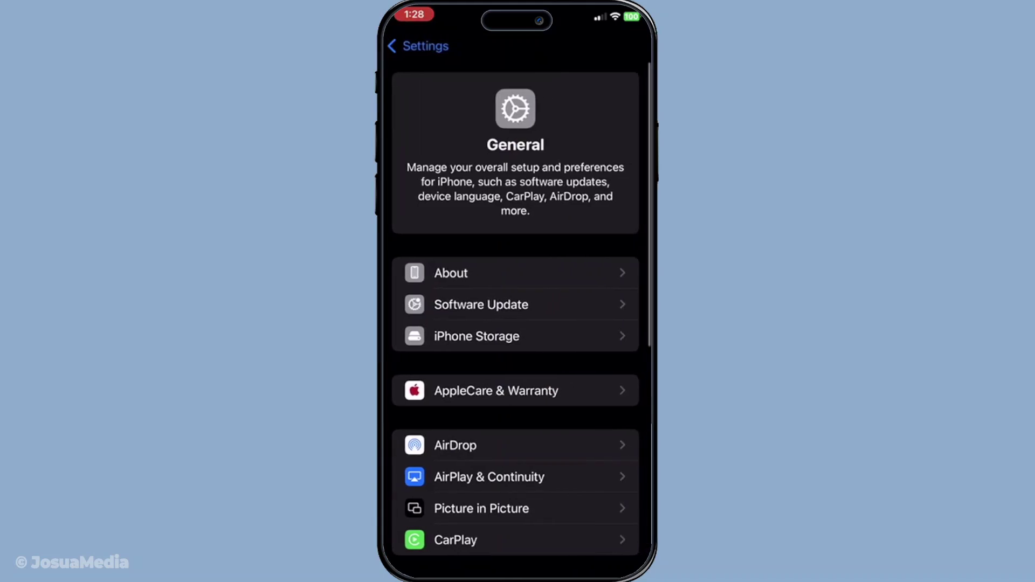
{"action": "left_click", "coordinate": [481, 304]}
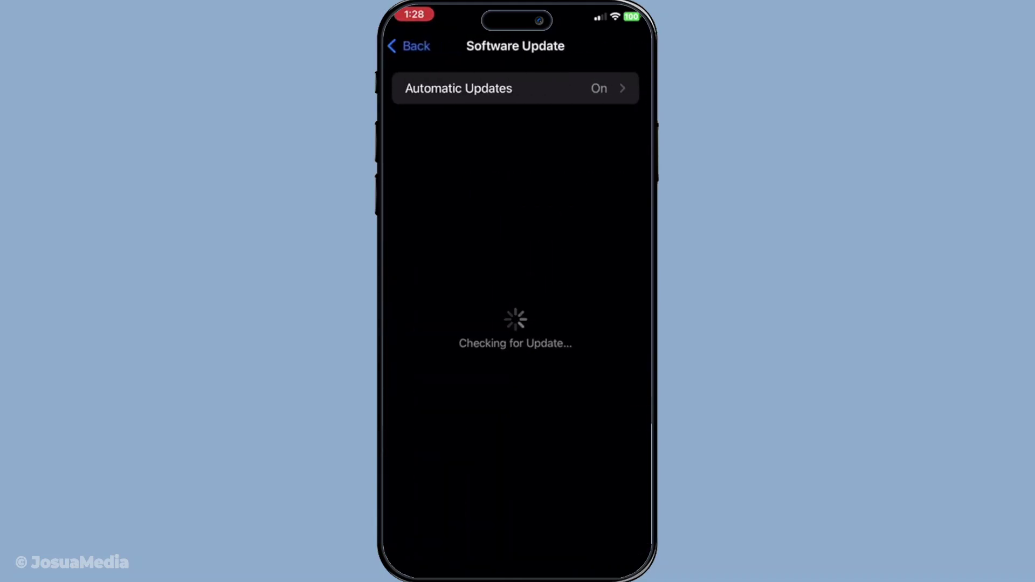